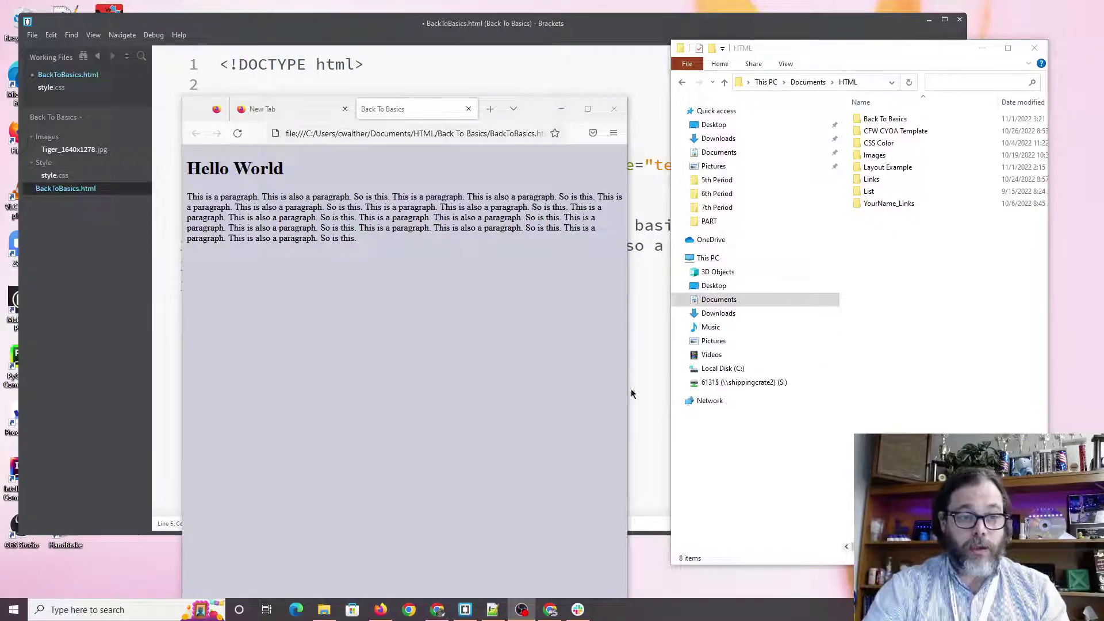
- Bring the Brackets editor showing BackToBasics.html in front of Firefox
click(465, 610)
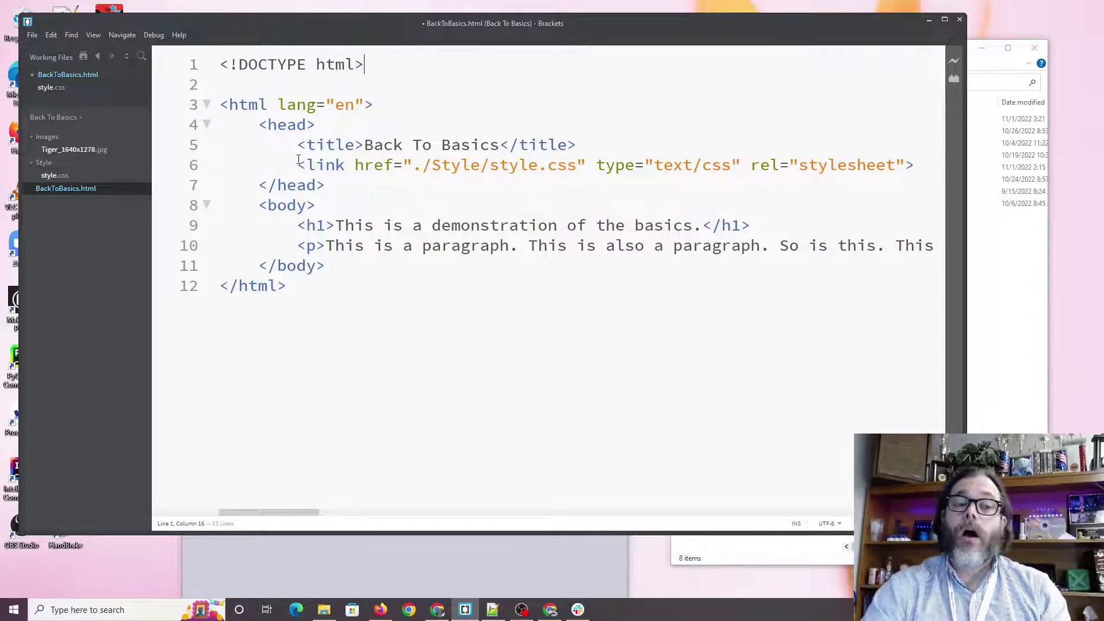
- Add a 'p { background-color: #BCBCEE; }' rule below the body rule in style.css and save it
drag(297, 166, 914, 157)
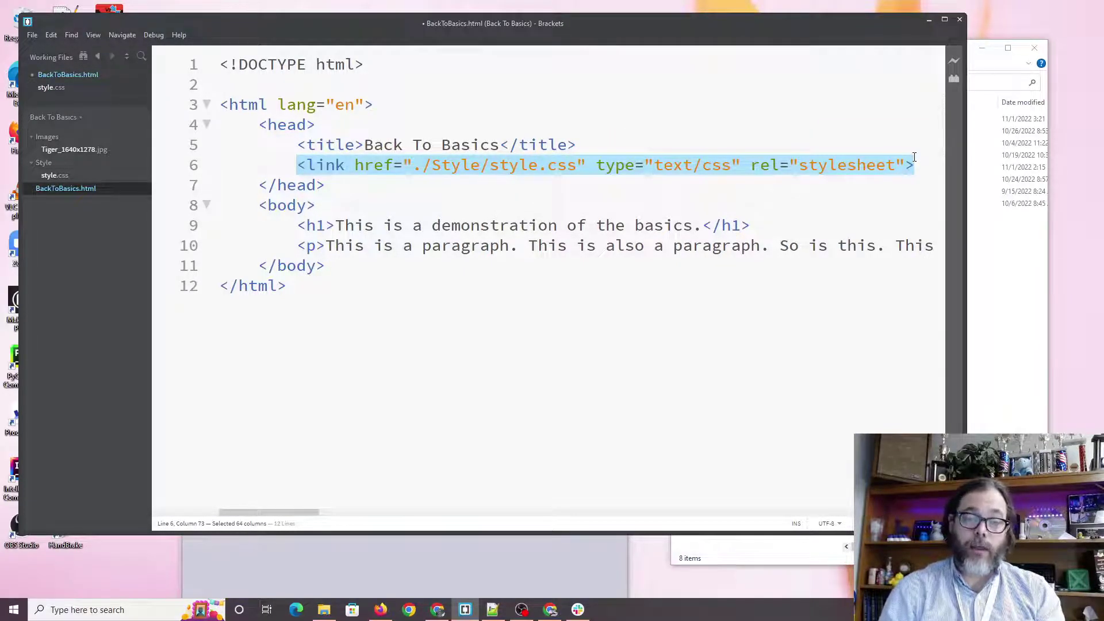
click(532, 560)
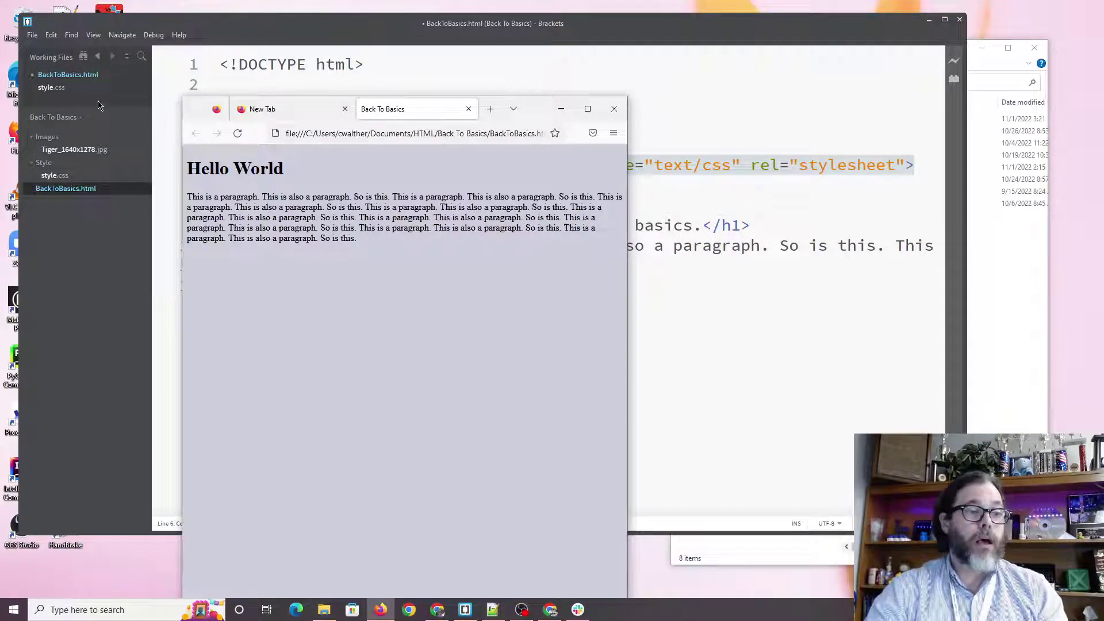
click(62, 87)
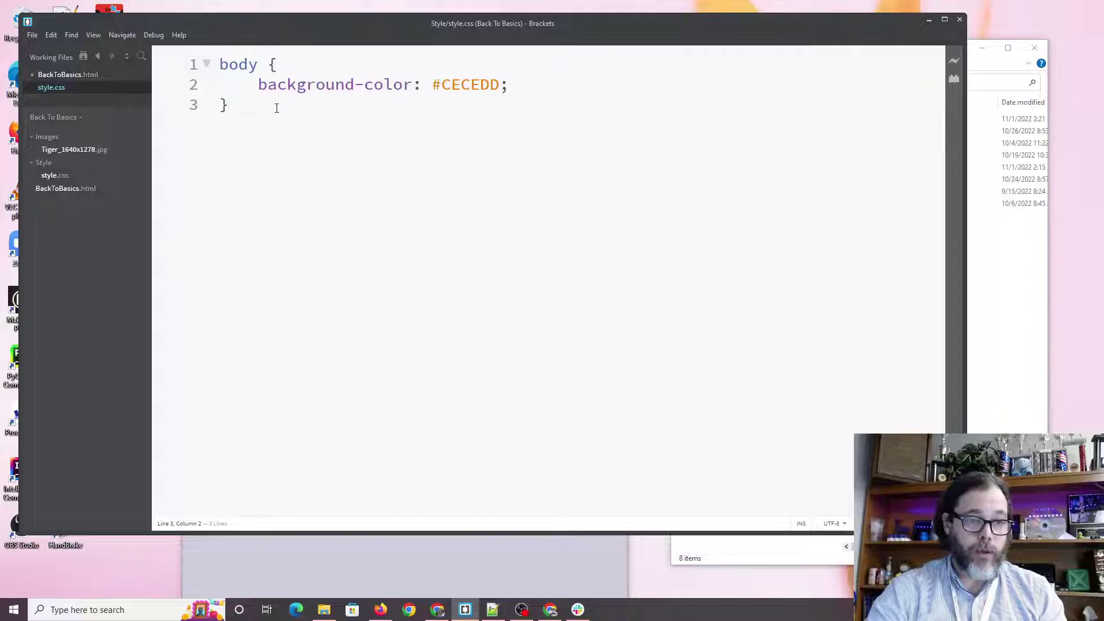
key(Return)
key(Return)
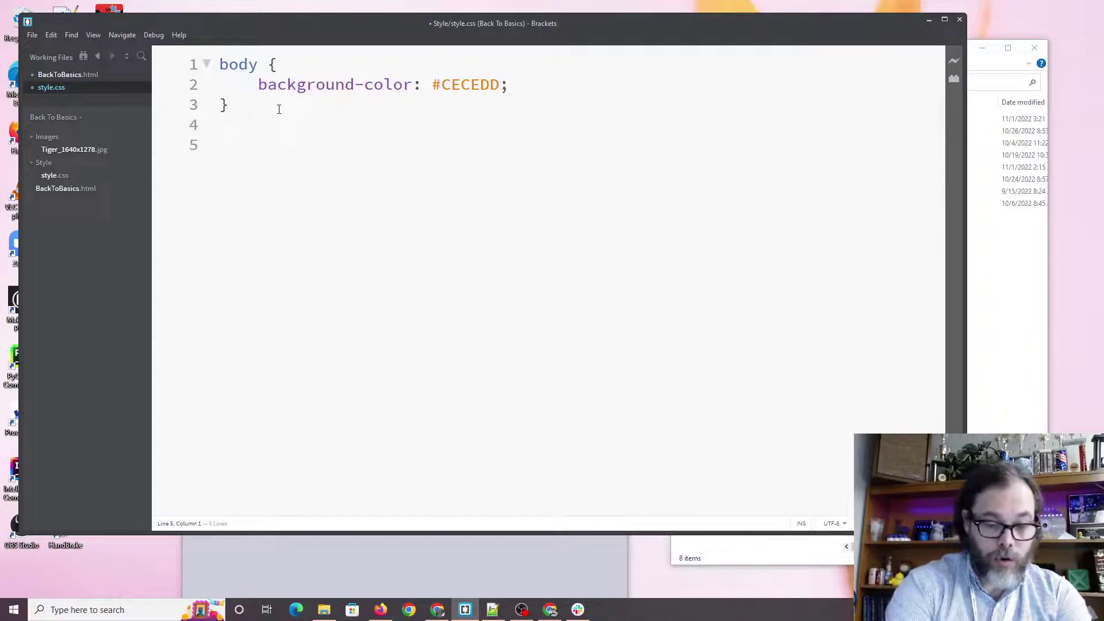
text(p {)
key(Return)
text(ba)
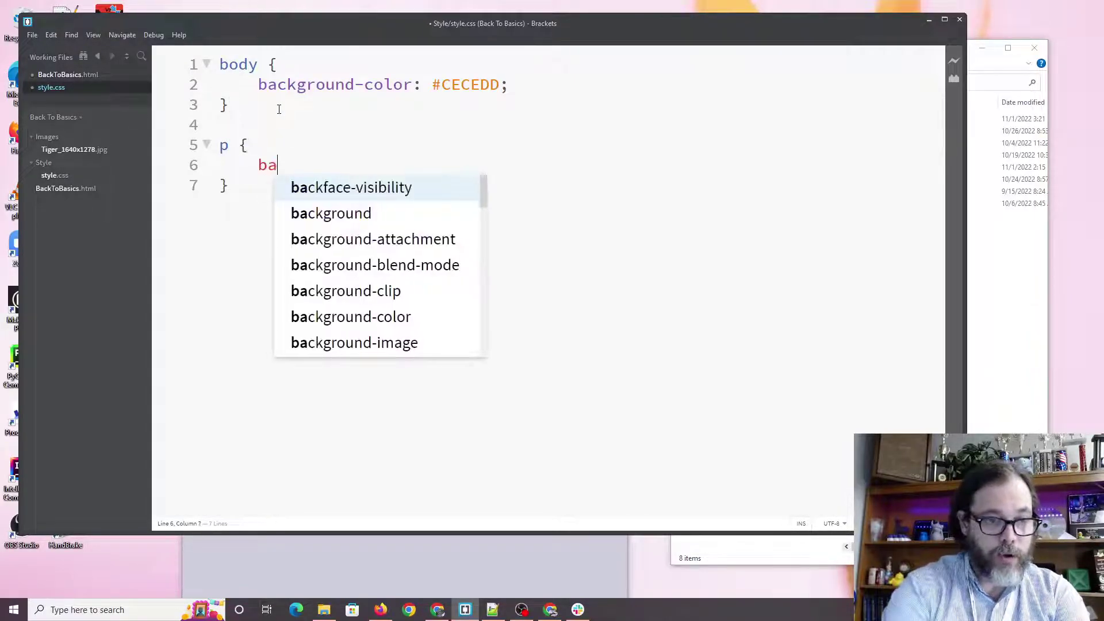
key(Down)
key(Down)
key(Down)
key(Down)
key(Down)
key(Return)
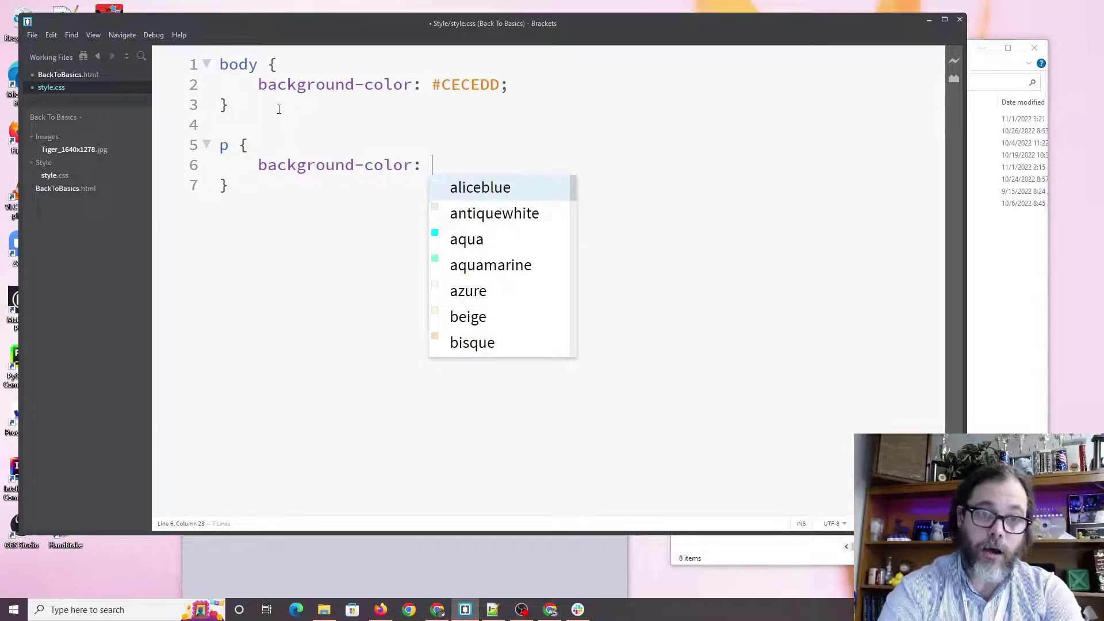
text(#)
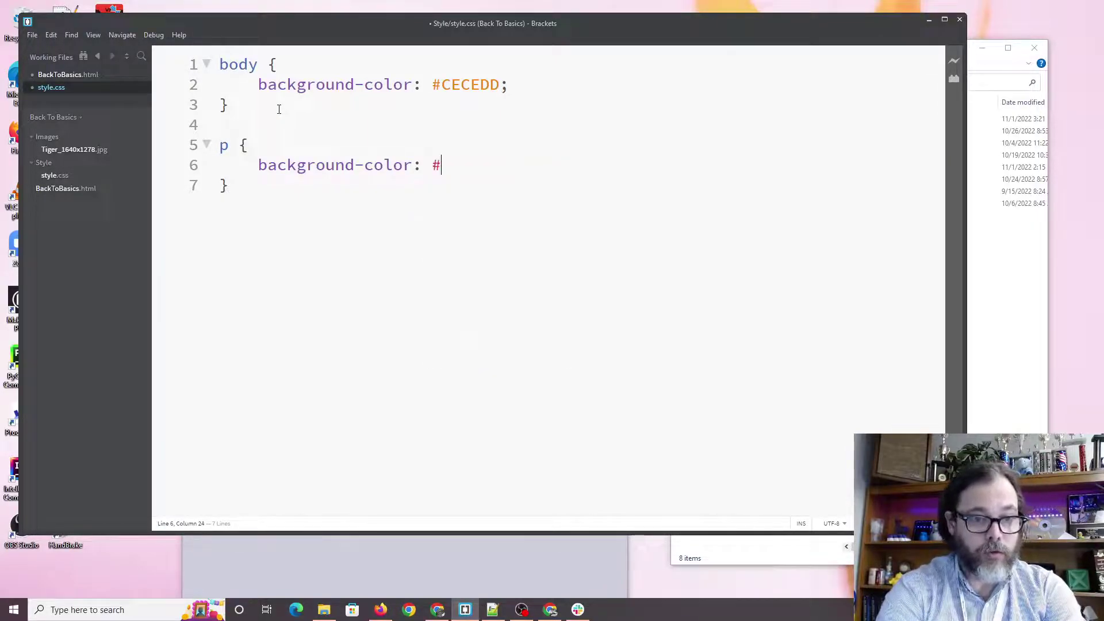
text(B)
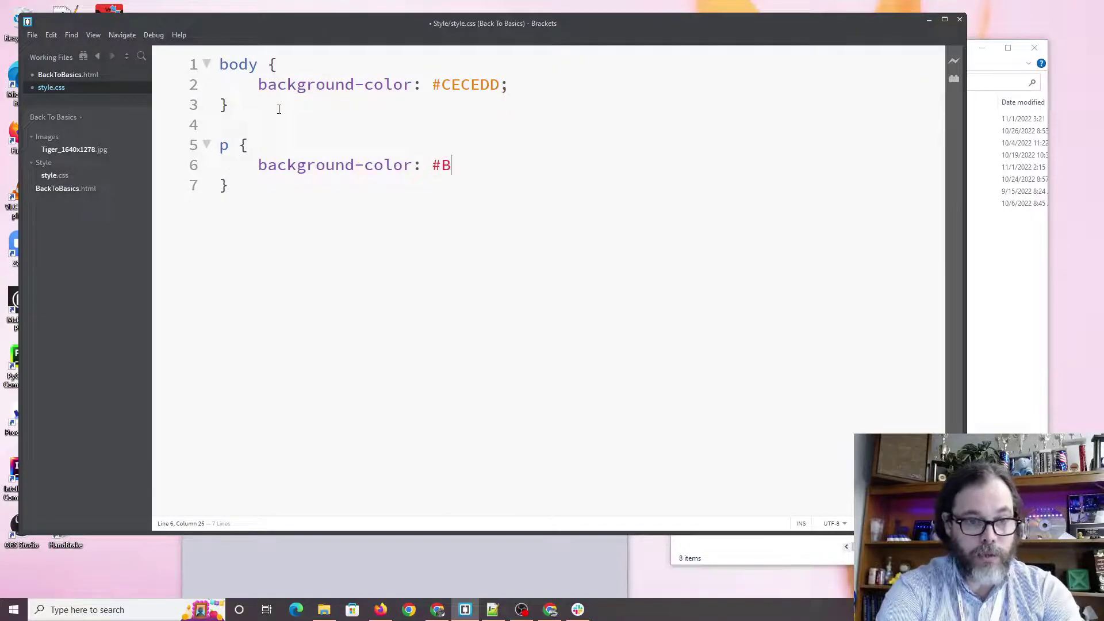
text(CBC)
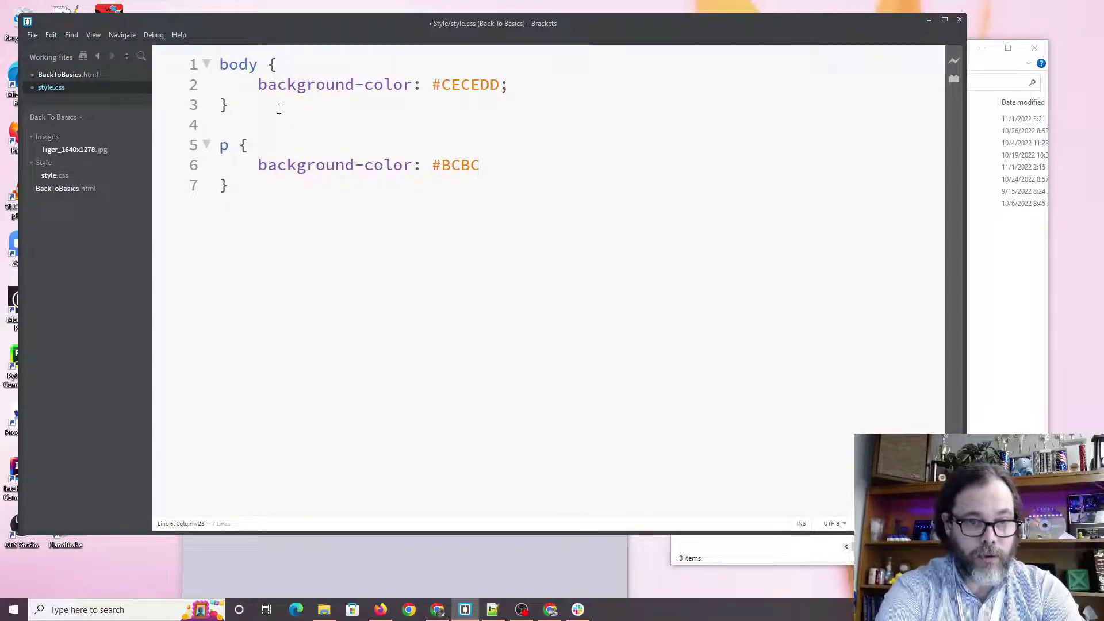
text(EE;)
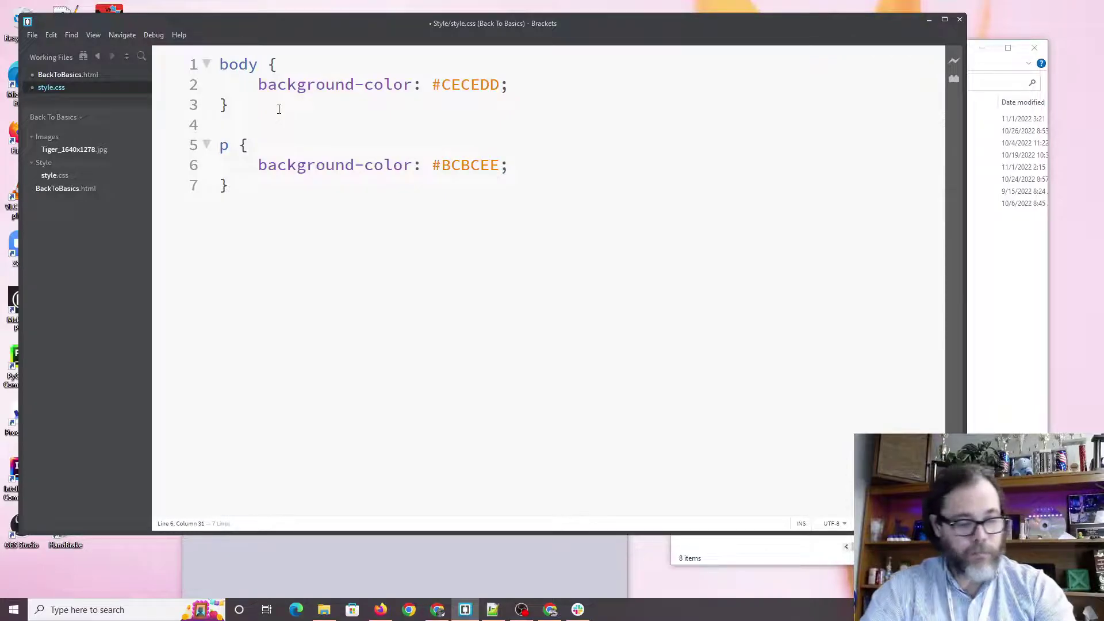
key(ctrl+s)
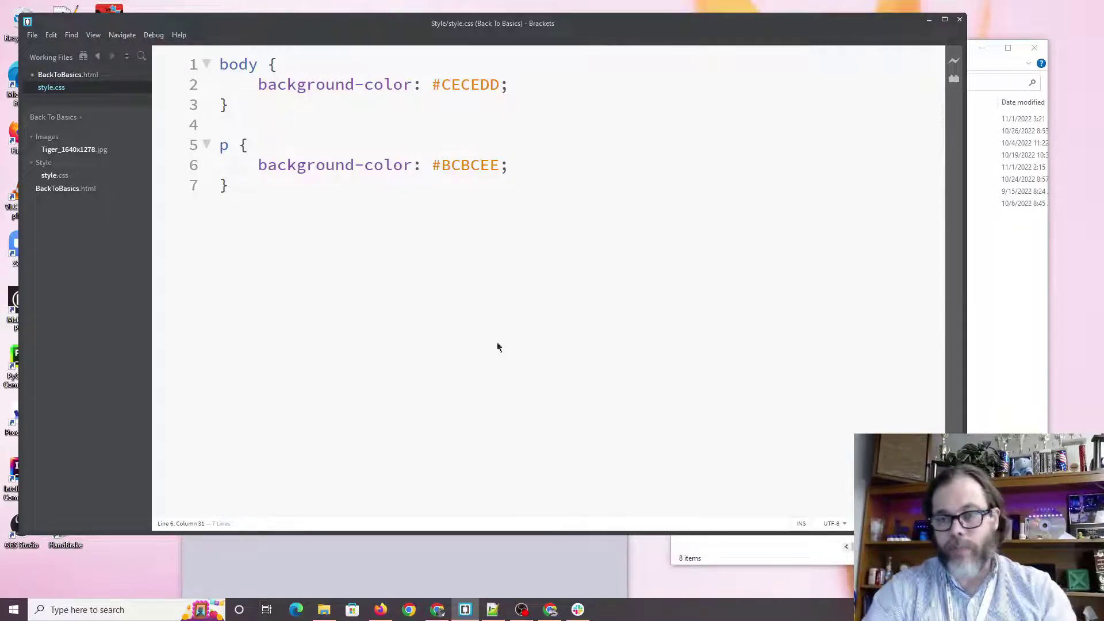
- Reload Back To Basics in Firefox to see the paragraph's lavender background, then return to BackToBasics.html
click(513, 582)
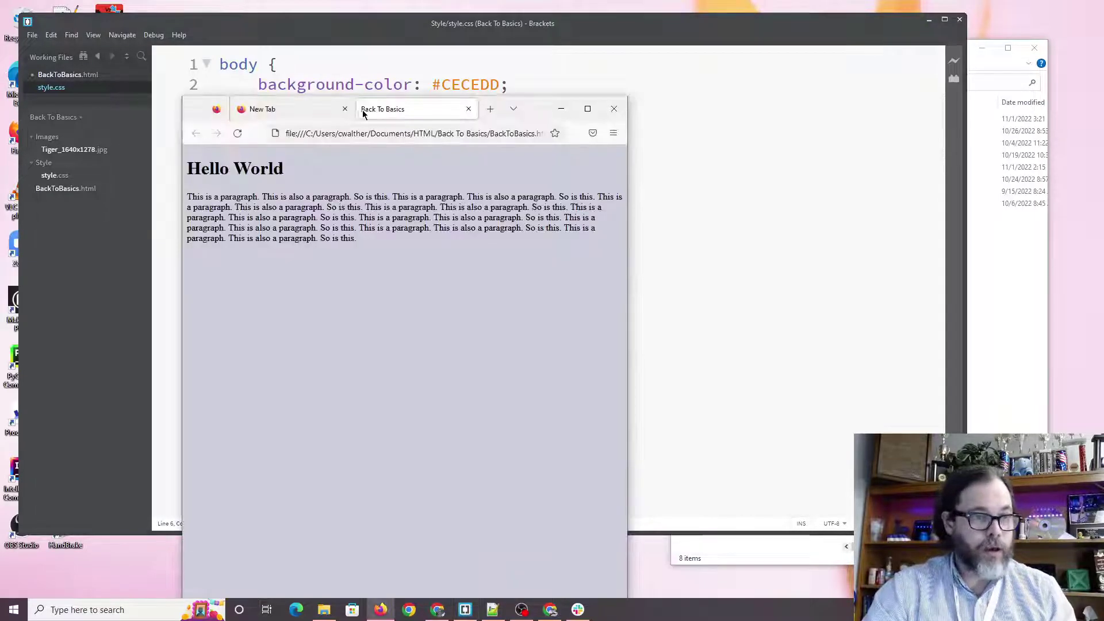
click(238, 134)
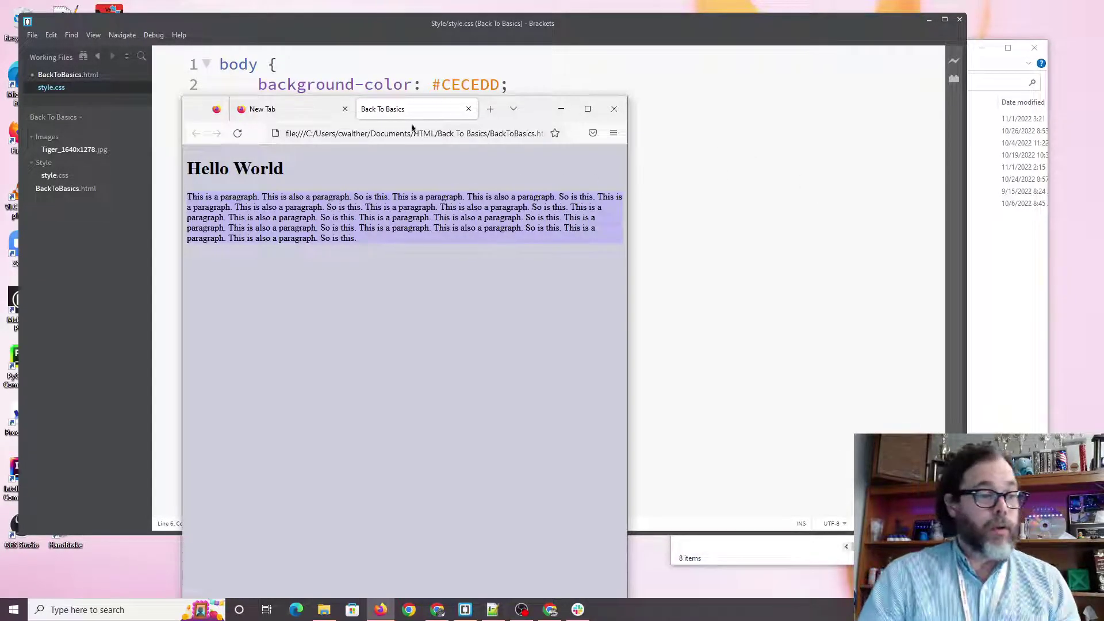
click(68, 75)
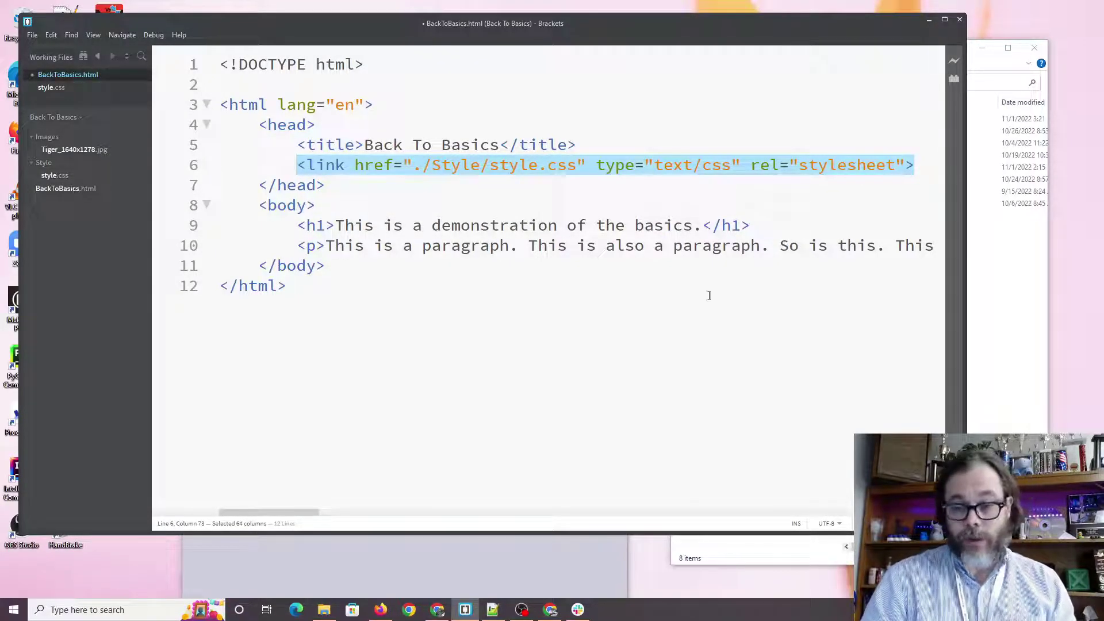
click(971, 322)
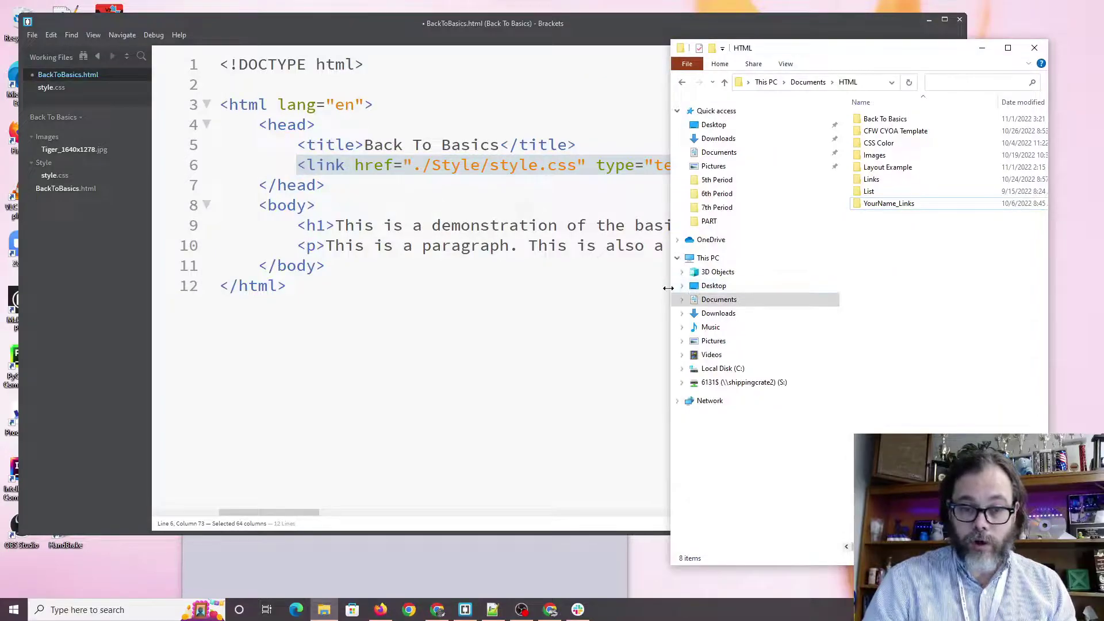
drag(668, 288, 542, 288)
click(762, 119)
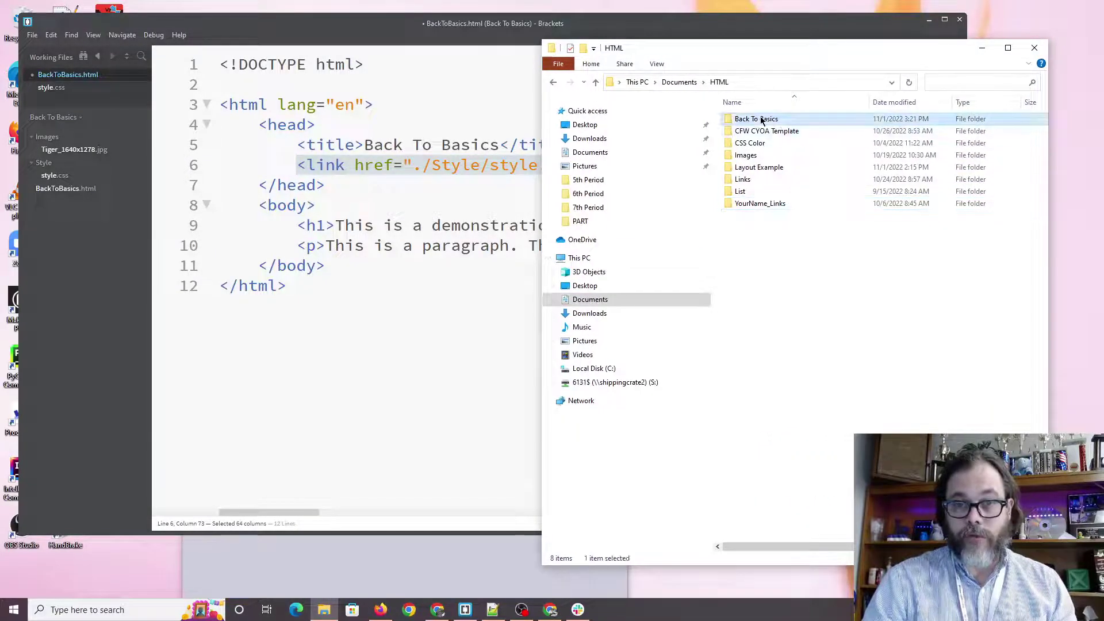
double_click(761, 119)
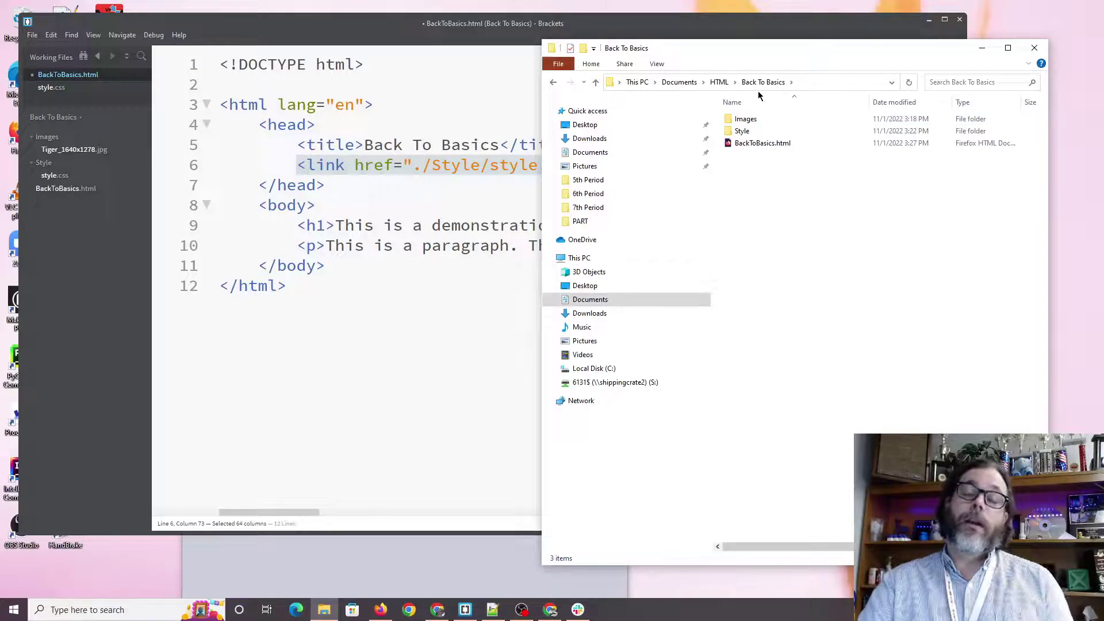
click(720, 82)
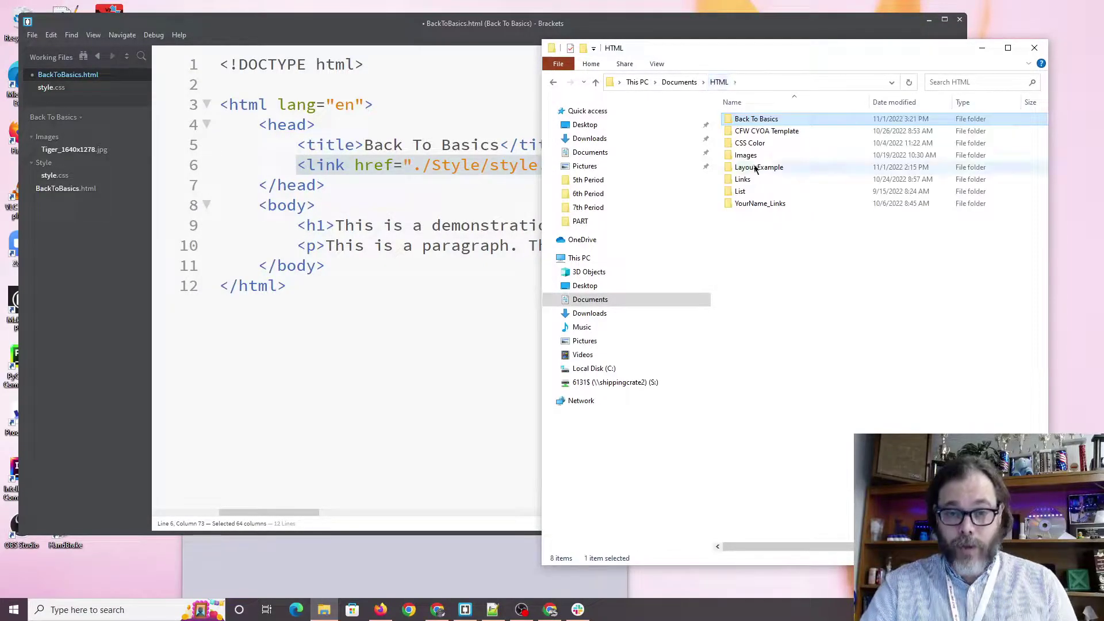
right_click(745, 123)
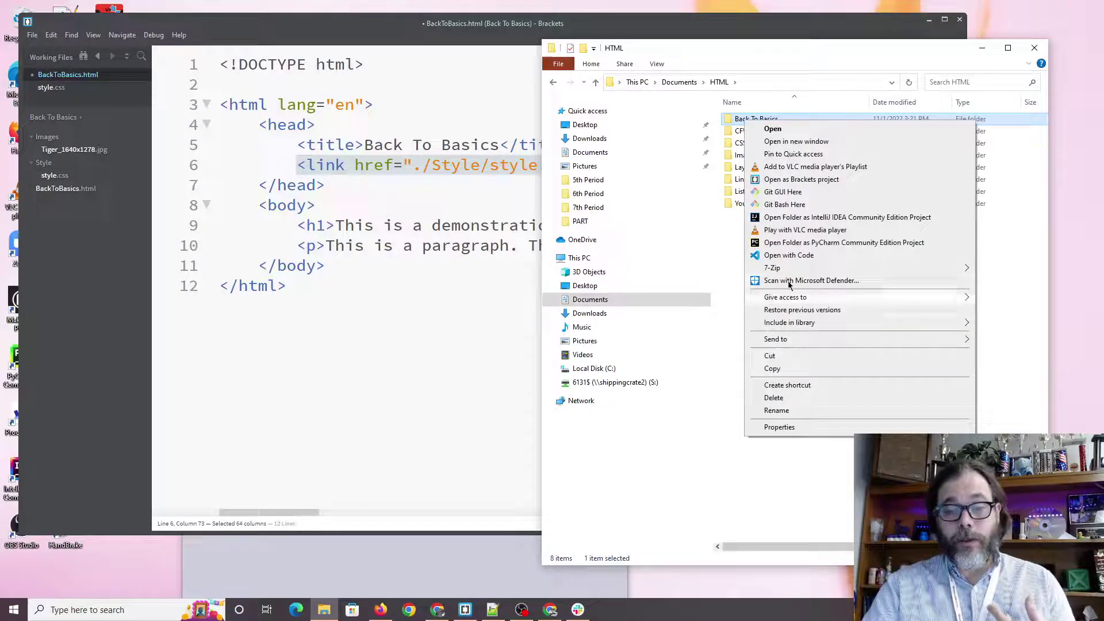
click(797, 410)
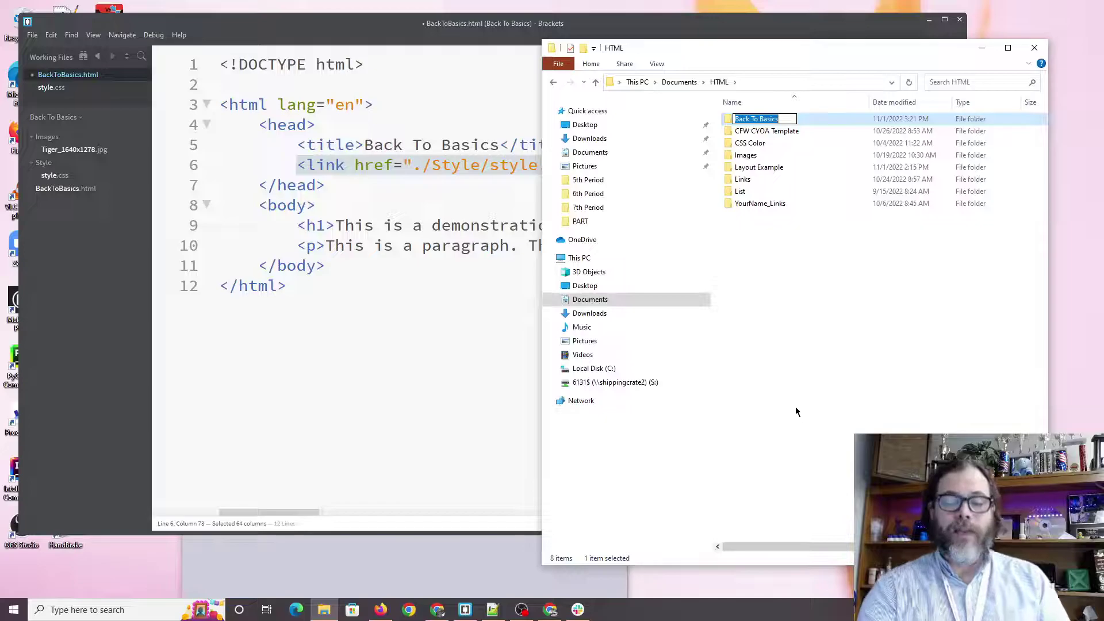
key(End)
text(cfw)
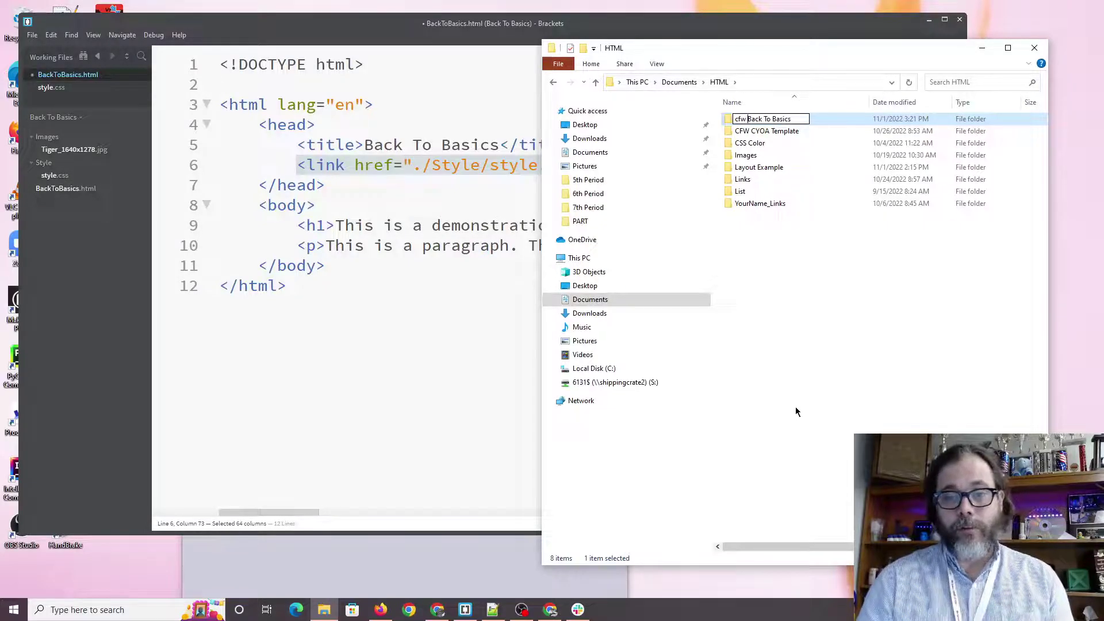
click(815, 298)
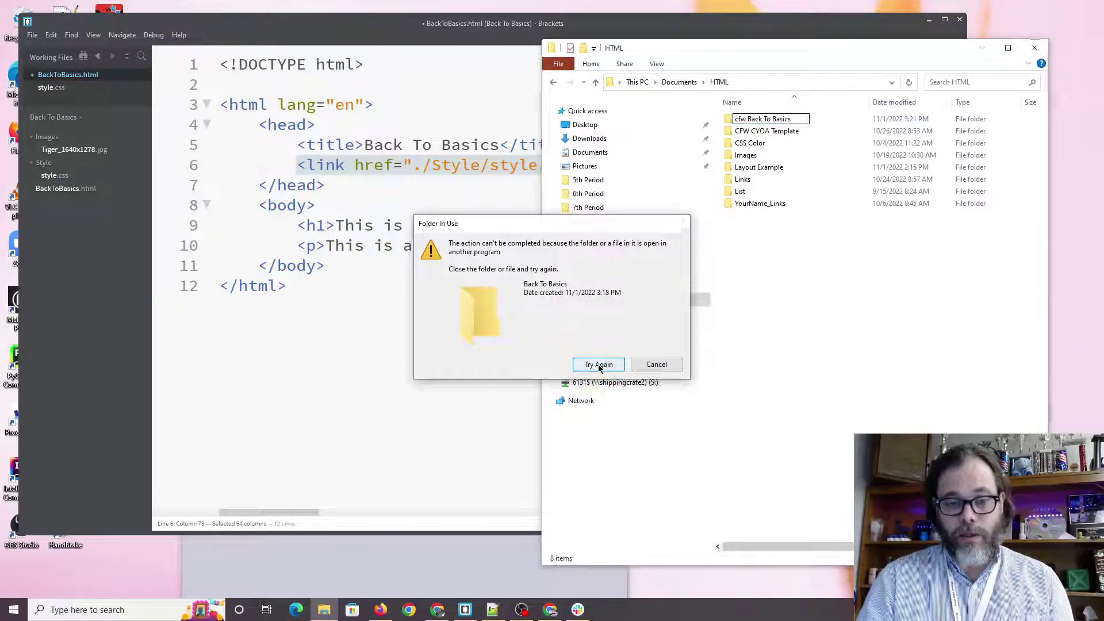
click(656, 365)
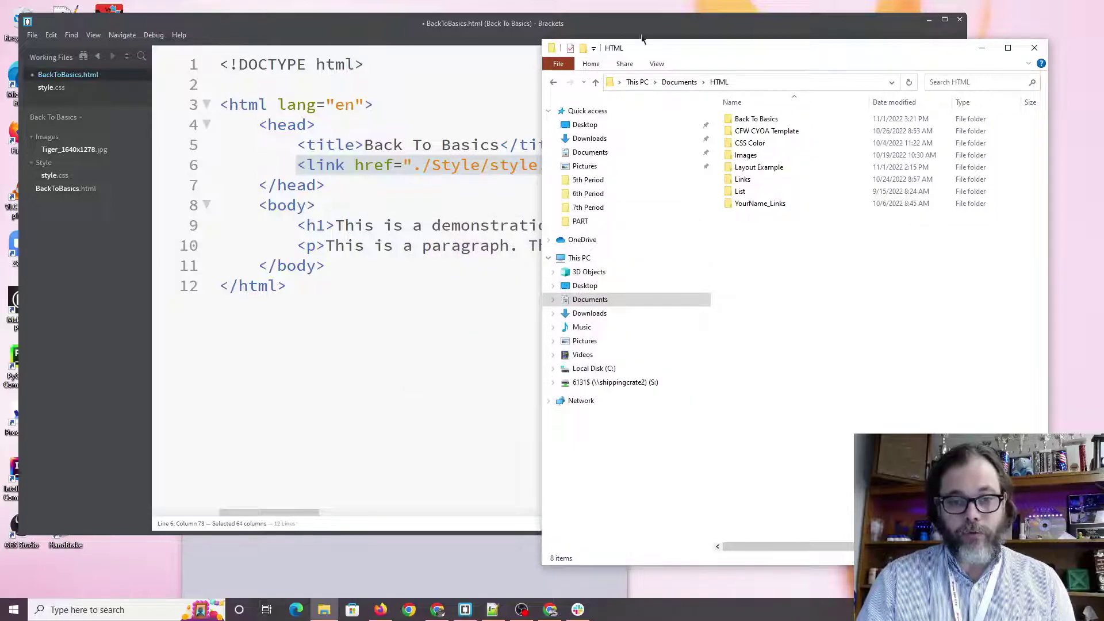
- Close Brackets, saving BackToBasics.html, and rename the site folder to 'cfw Back To Basics'
click(959, 20)
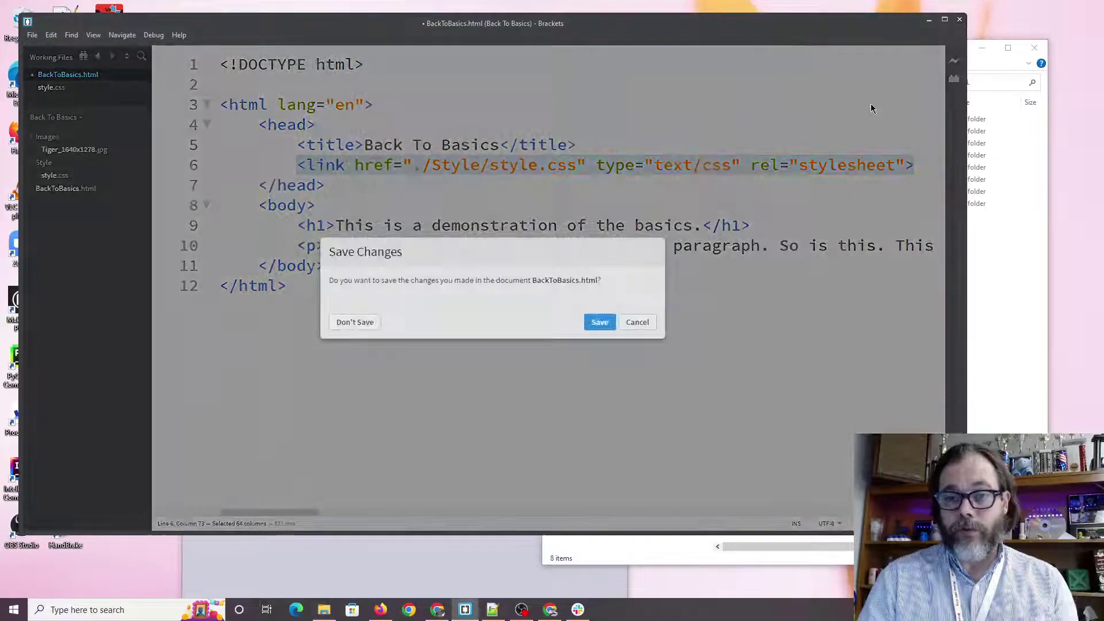
click(598, 321)
right_click(767, 118)
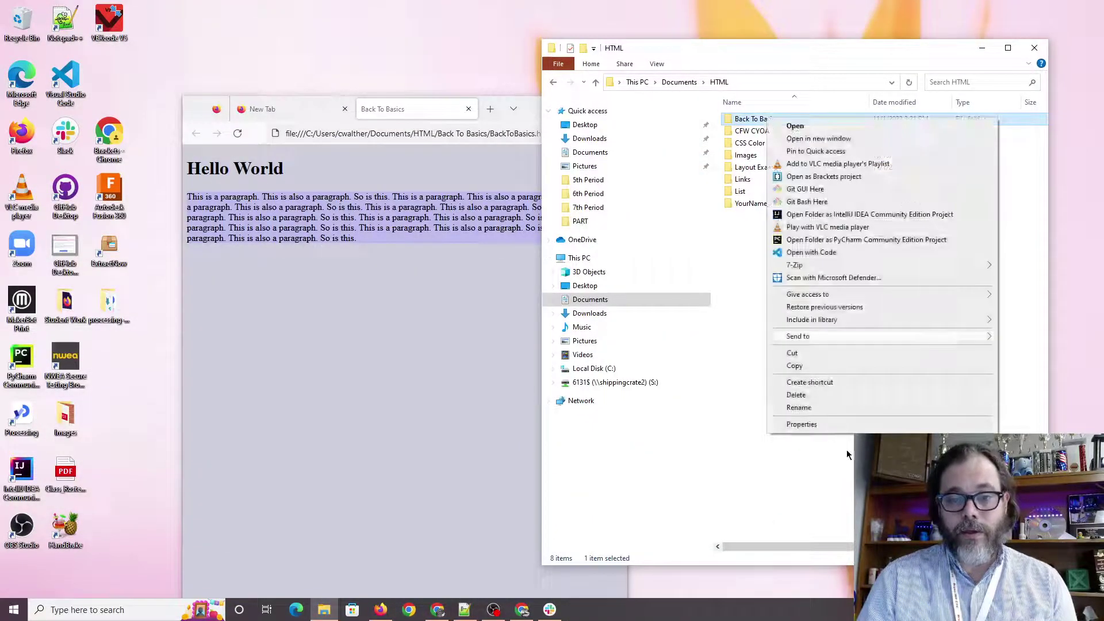
click(819, 408)
key(Home)
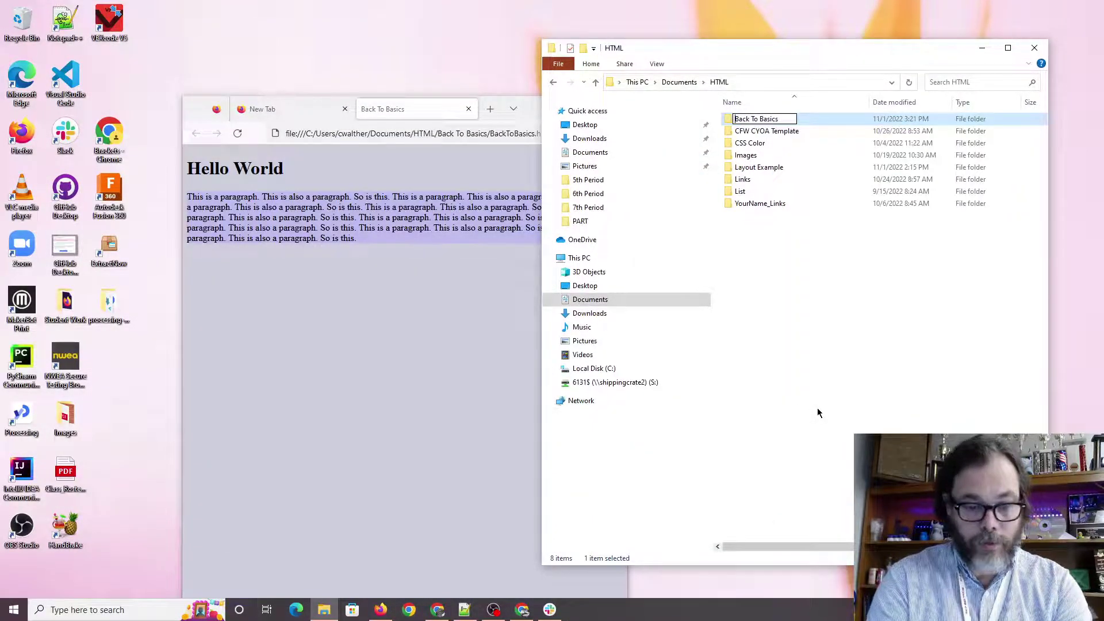
text(cfw)
key(Return)
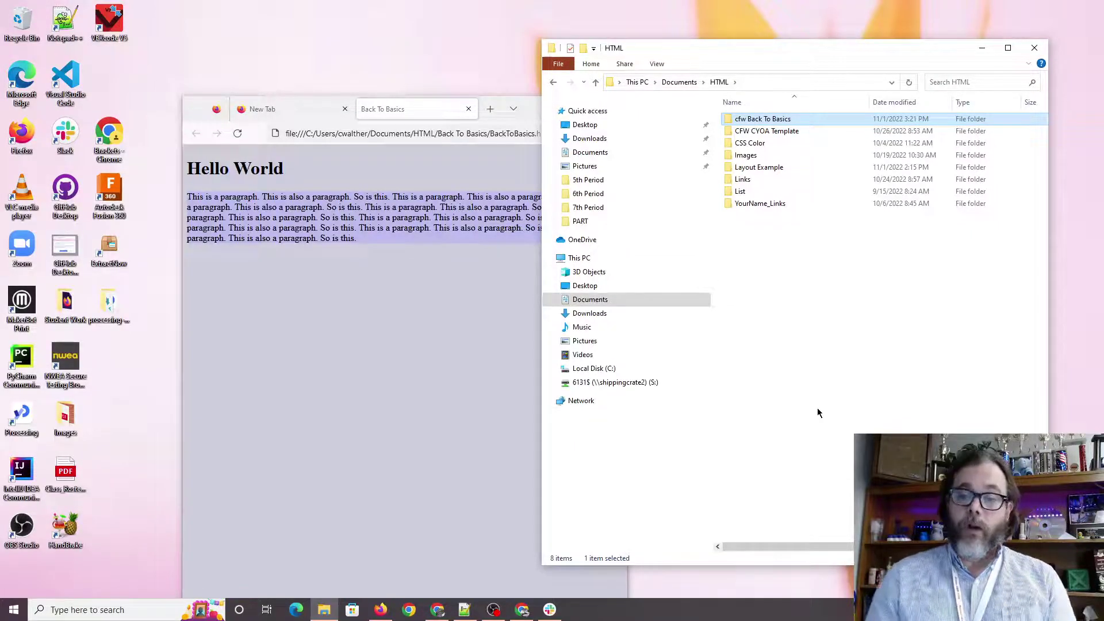
- Compress the cfw Back To Basics folder into cfw Back To Basics.zip, keeping the default name
right_click(751, 124)
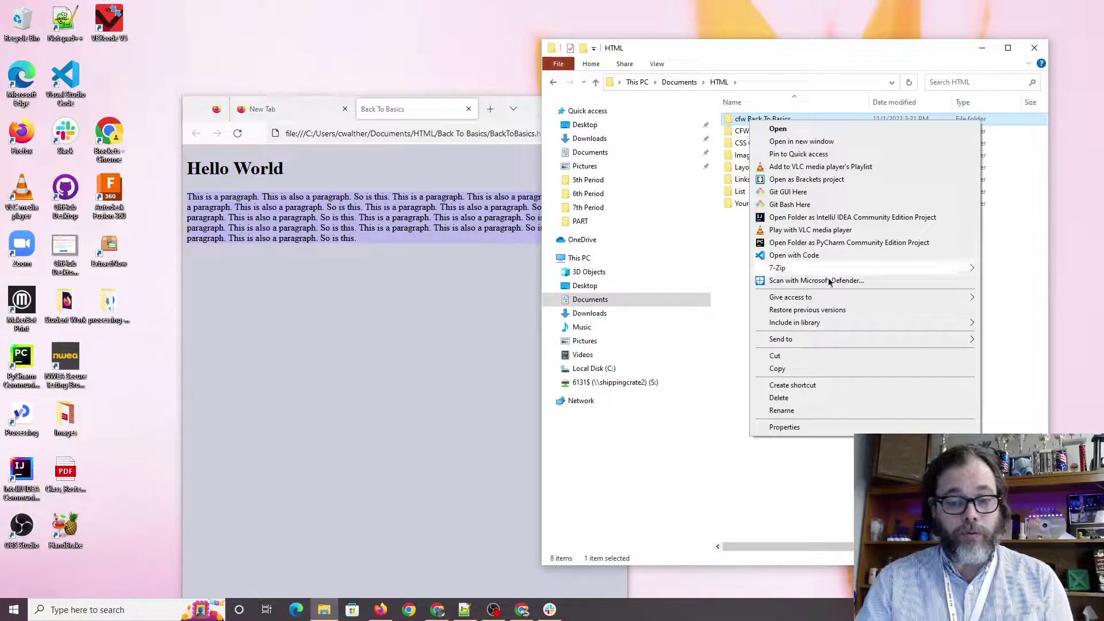
mouse_move(833, 296)
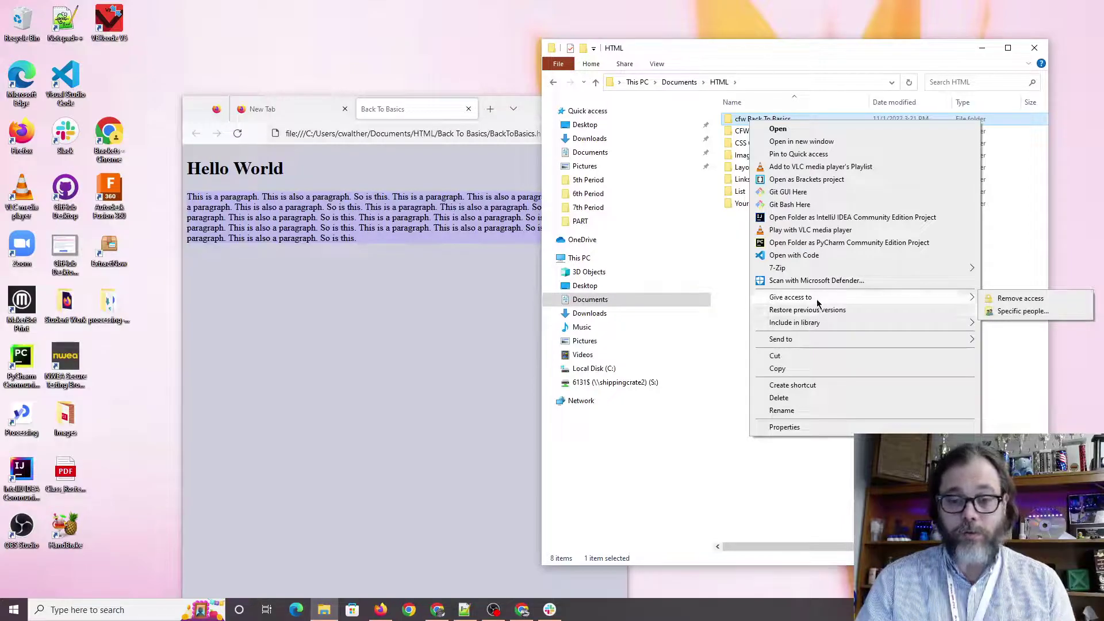
mouse_move(807, 341)
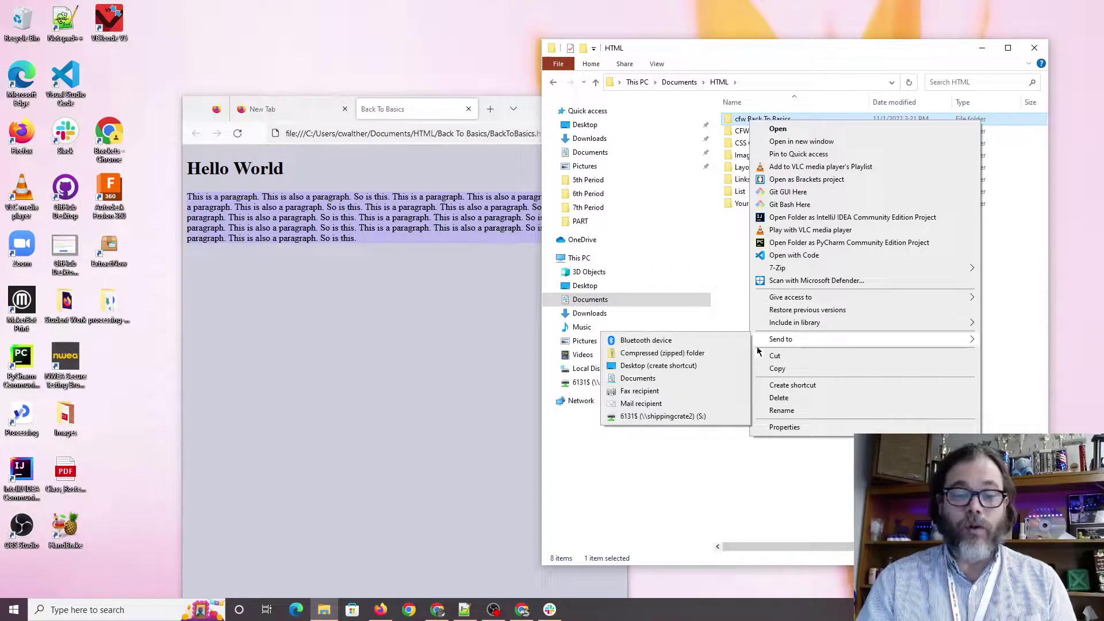
click(712, 358)
click(816, 241)
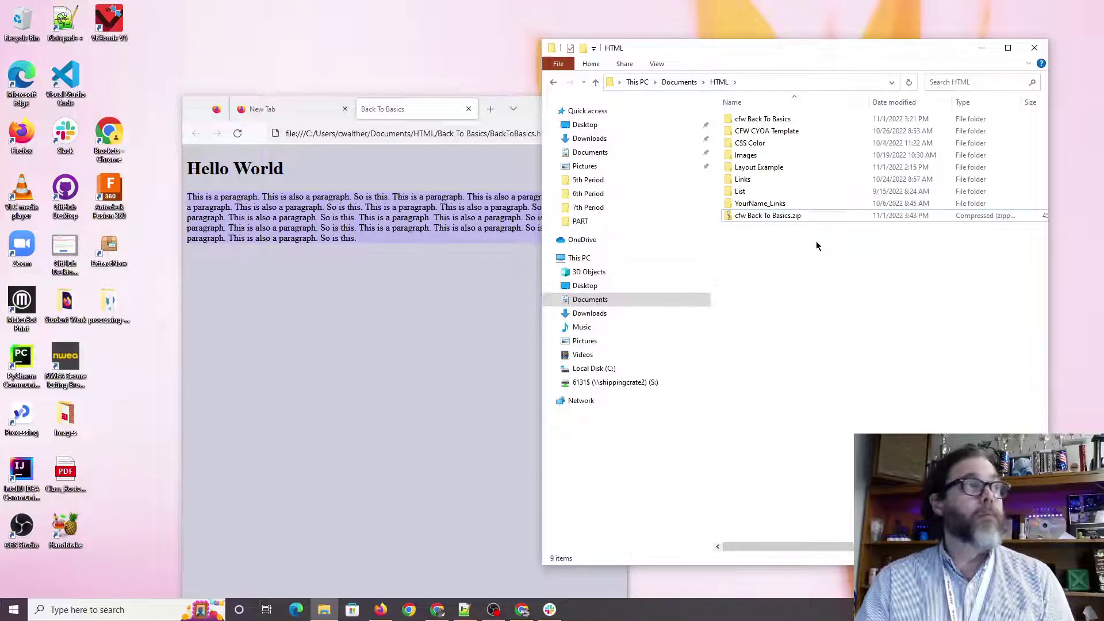
click(770, 214)
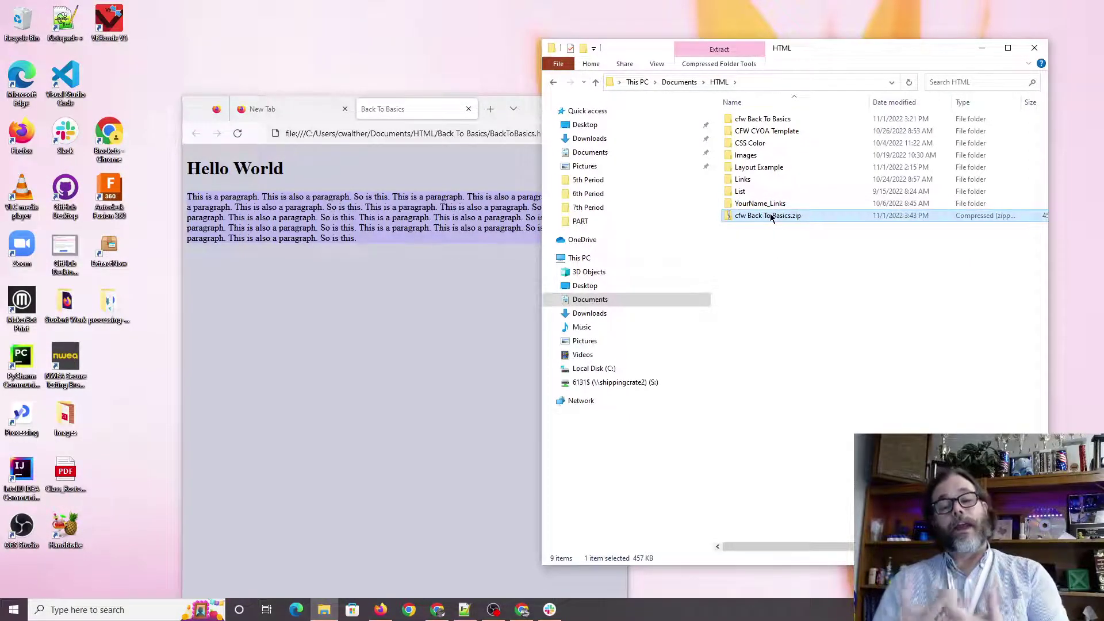